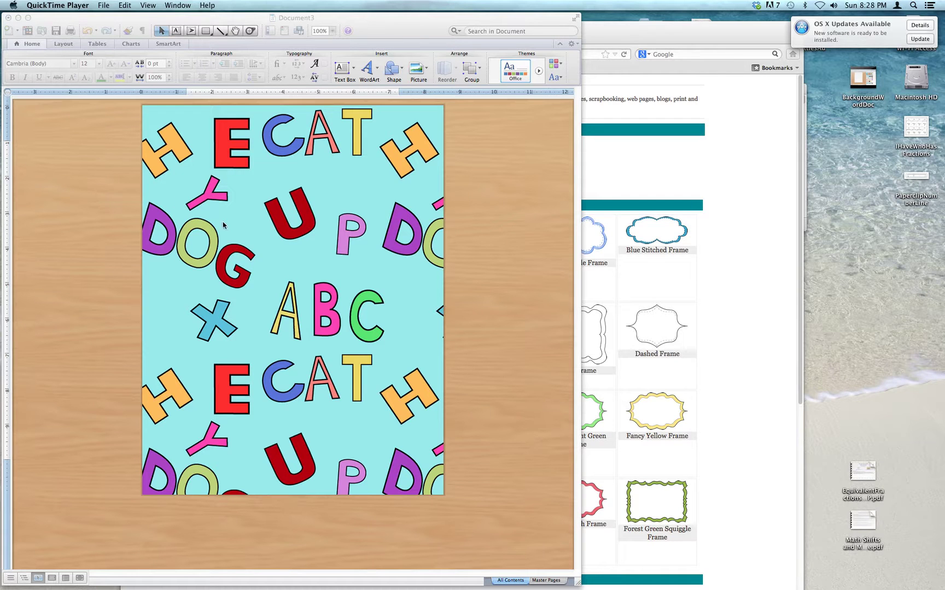
Step: On MyCuteGraphics, open the Full Page Double Bracket Frame image at full size
click(750, 275)
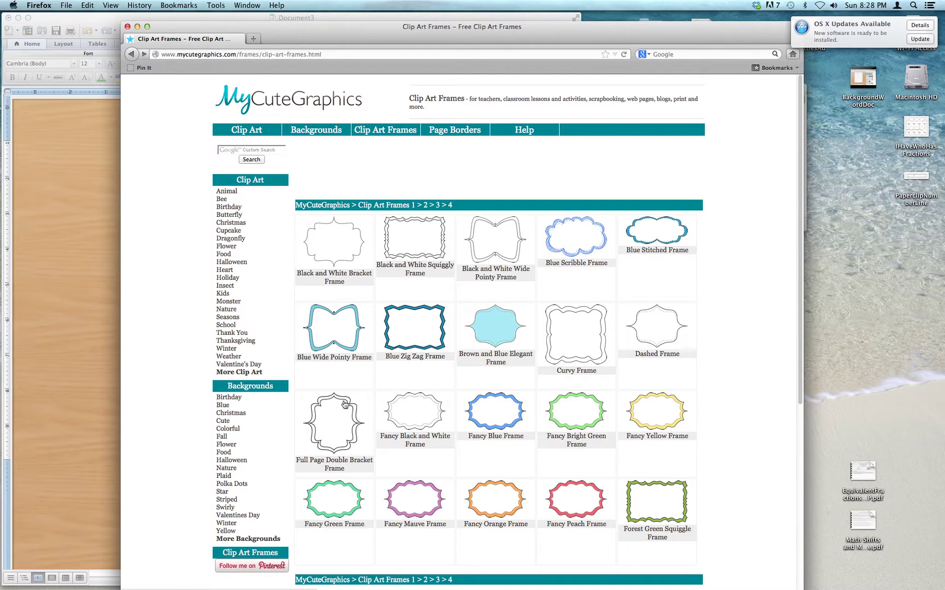
click(327, 467)
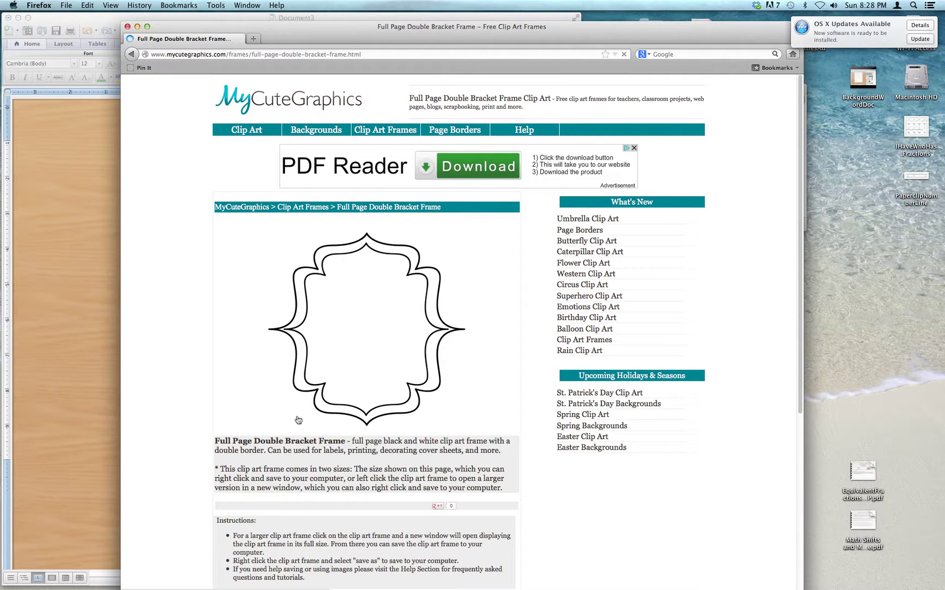
click(362, 329)
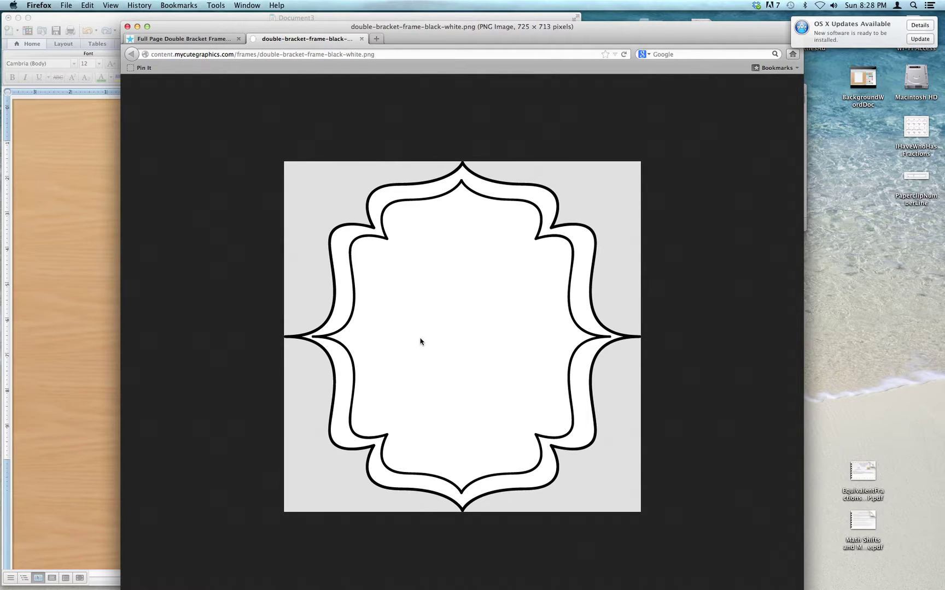
Step: Save the frame image as a PNG to the Desktop with Save Image As
right_click(425, 331)
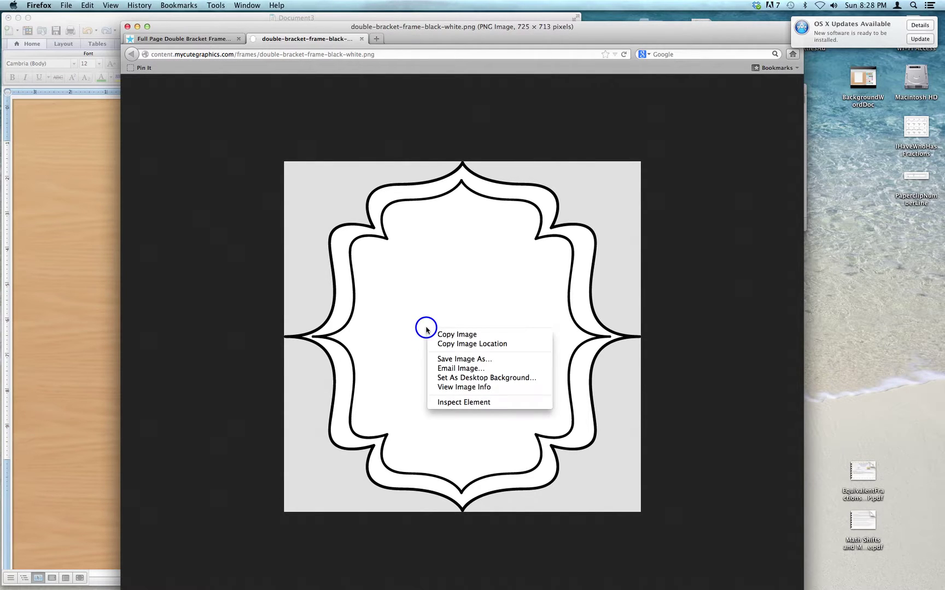
click(442, 360)
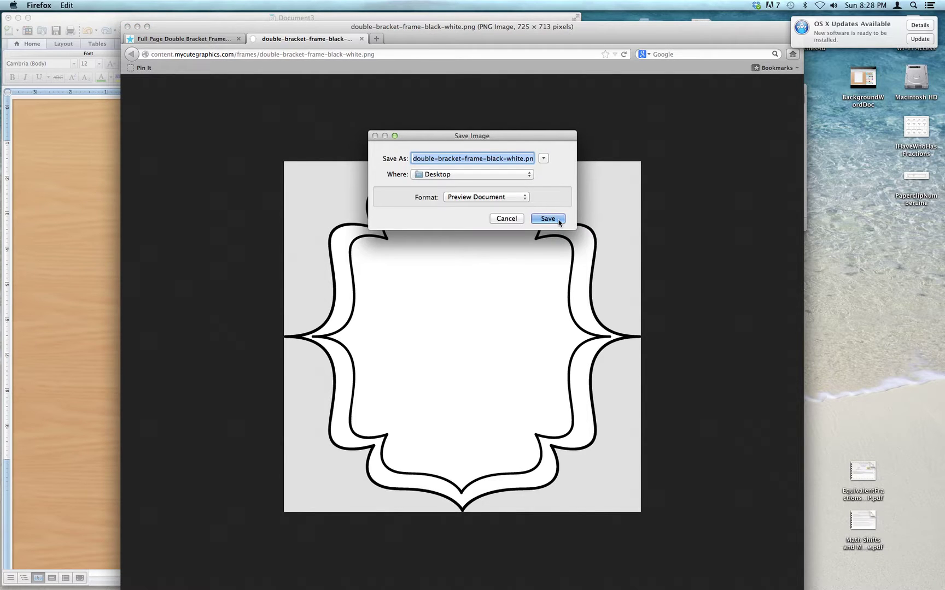
click(548, 218)
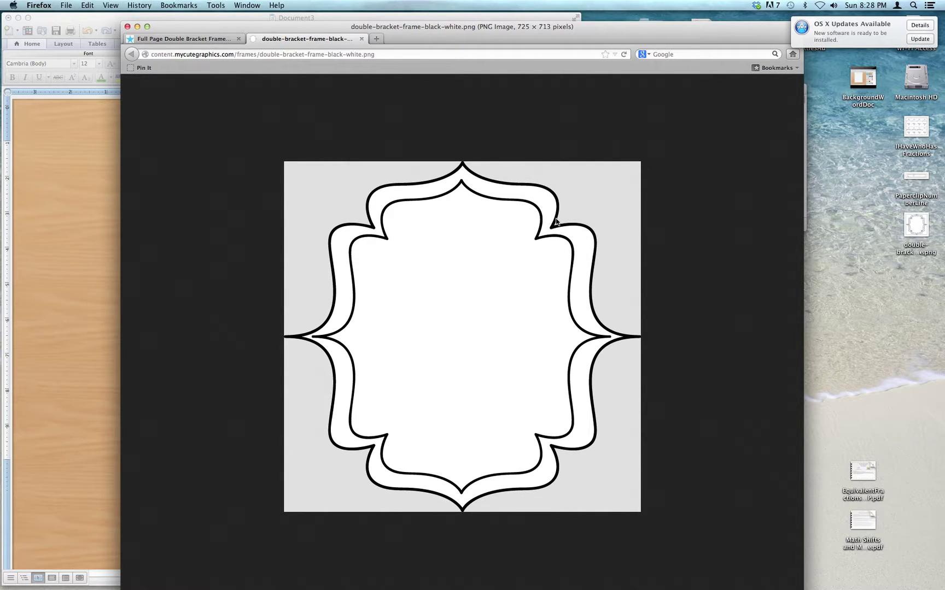
Step: Drag the frame PNG onto the Word page, then enlarge and centre it
click(73, 241)
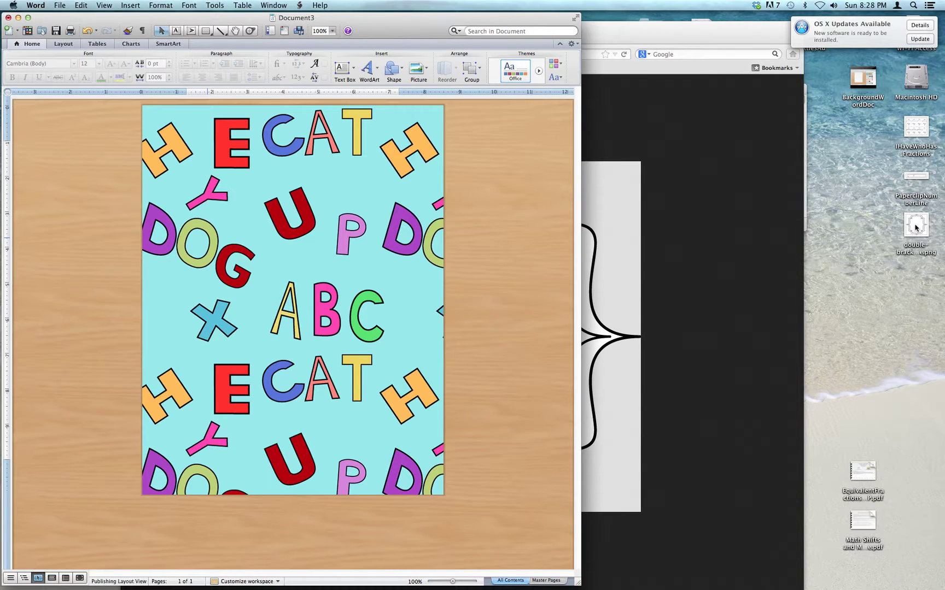
mouse_move(916, 228)
mouse_down()
mouse_move(328, 295)
mouse_move(287, 286)
mouse_up()
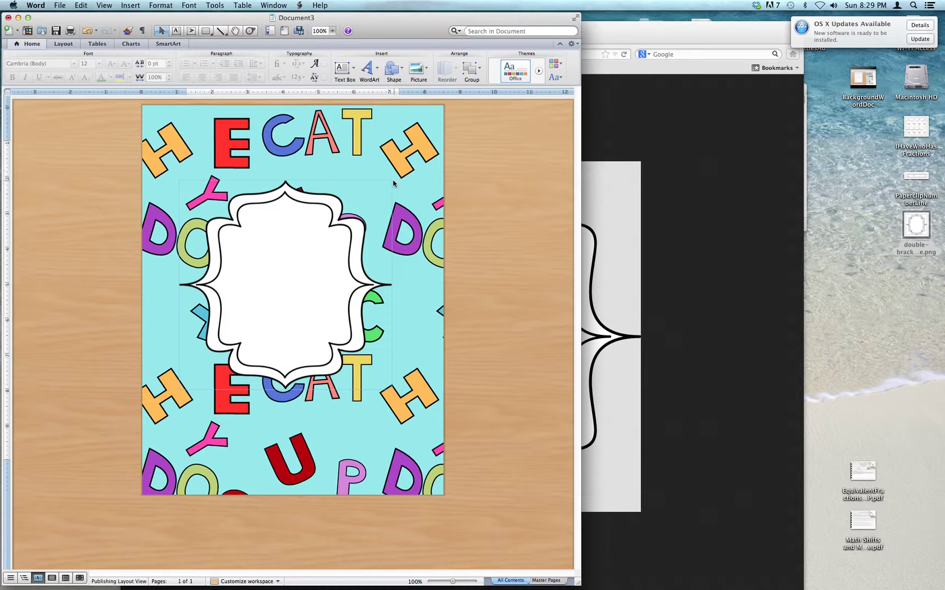
click(393, 183)
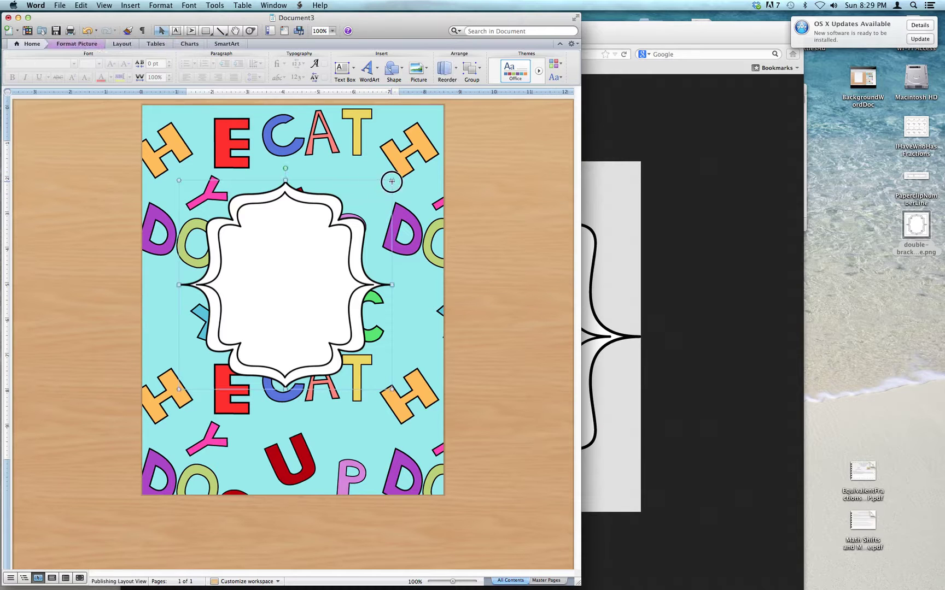
drag(391, 183, 457, 139)
mouse_move(303, 220)
mouse_down()
mouse_move(268, 268)
mouse_move(279, 267)
mouse_up()
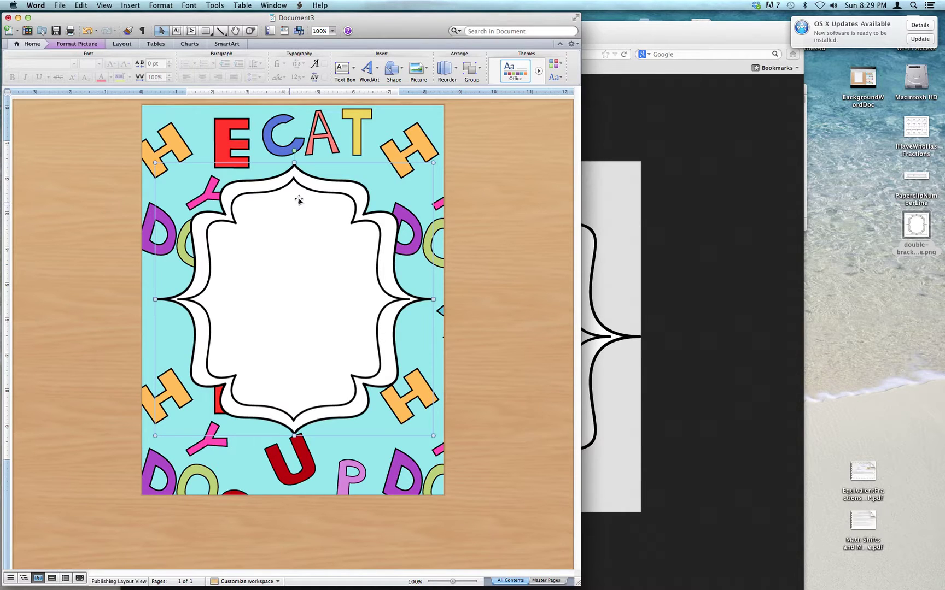
Step: Draw a text box inside the frame holding 'This is so much fun! ☺', then select the sentence
click(360, 139)
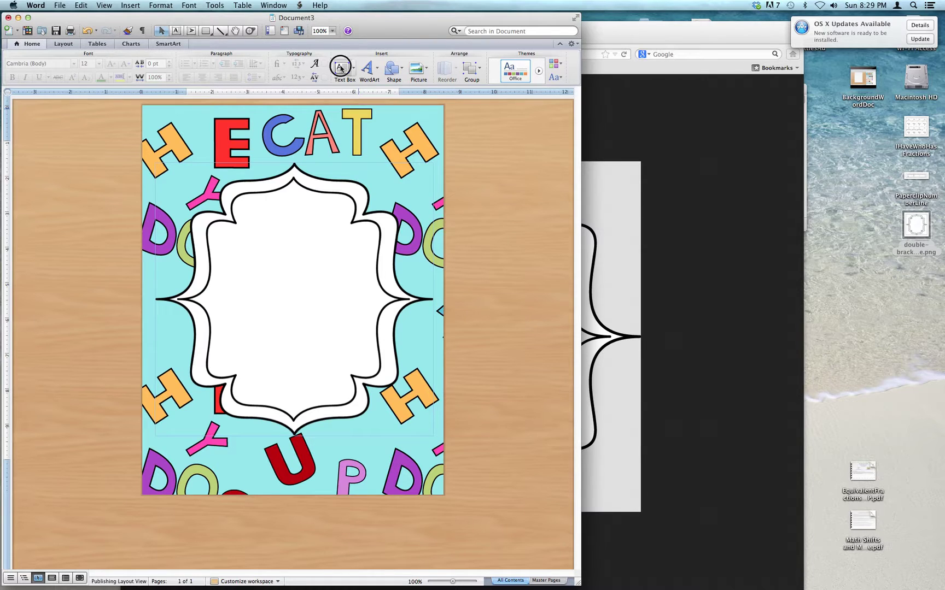
click(342, 68)
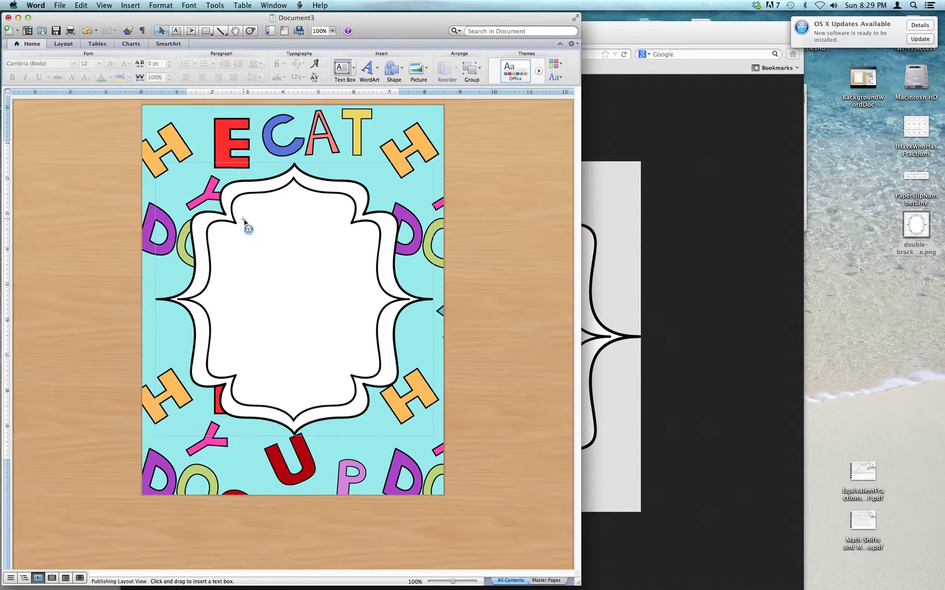
drag(239, 230, 346, 373)
text(This is so)
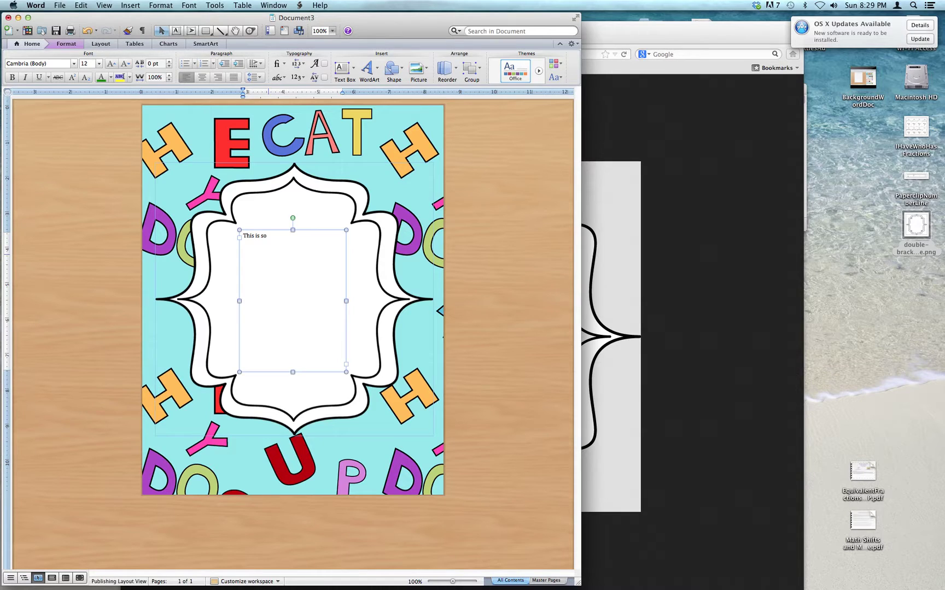
text( much fun! ☺)
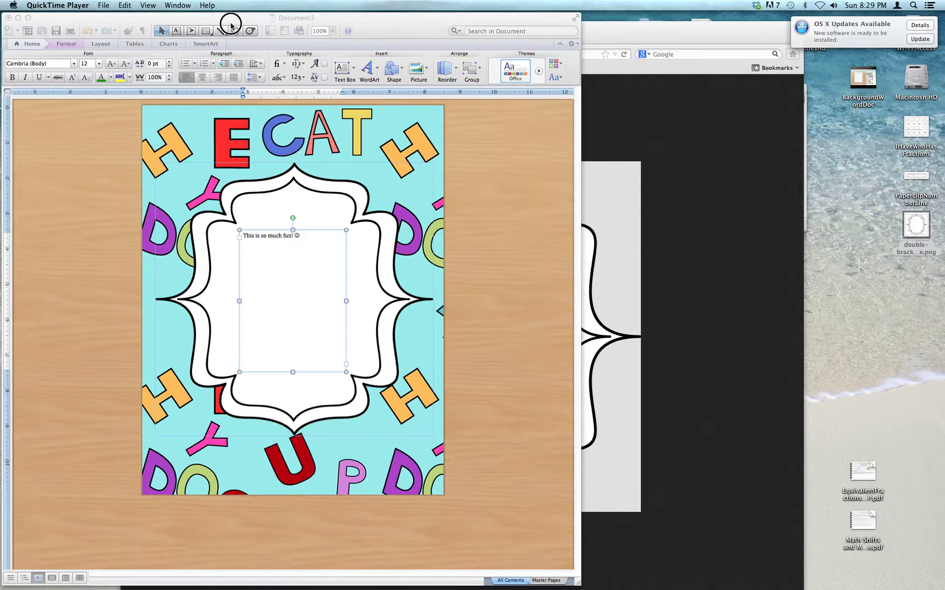
click(294, 266)
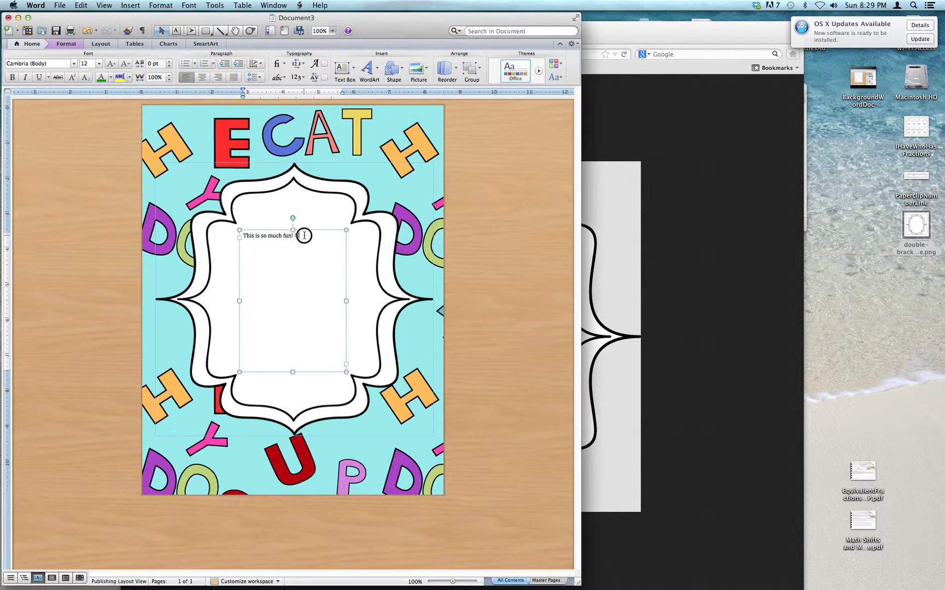
drag(301, 236, 248, 235)
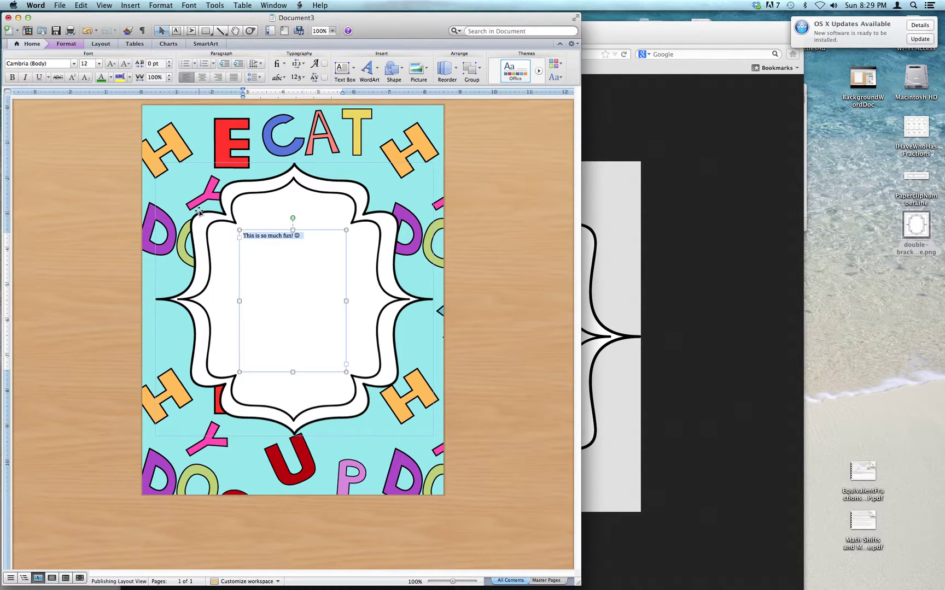
click(32, 44)
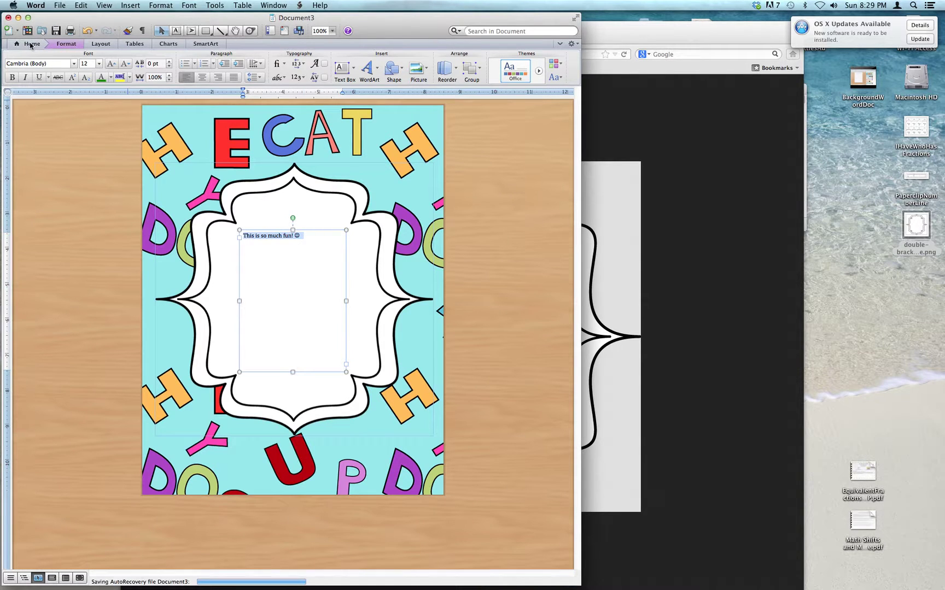
Step: Make the sentence 48 pt, after first trying 72 pt, and centre it in the box
click(32, 44)
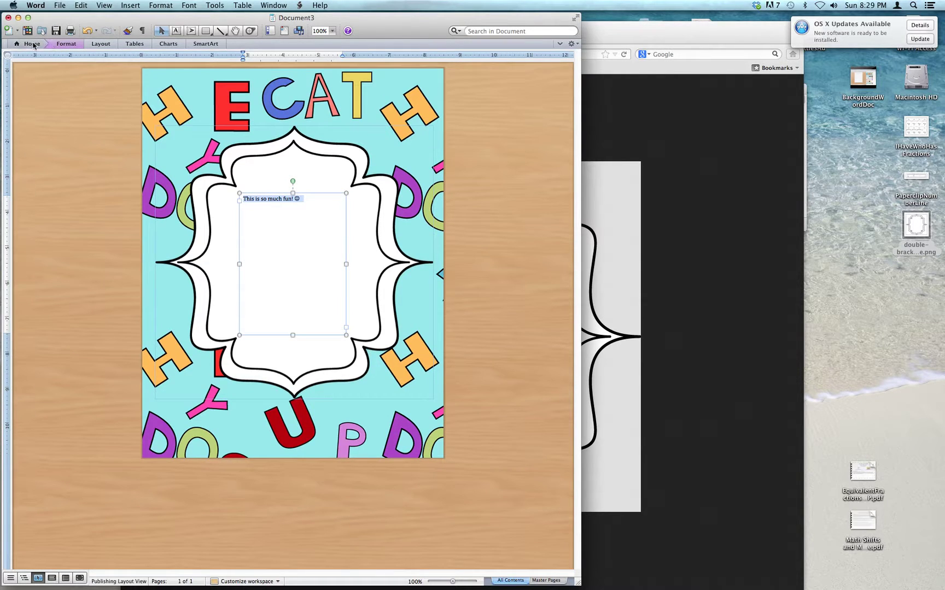
click(99, 64)
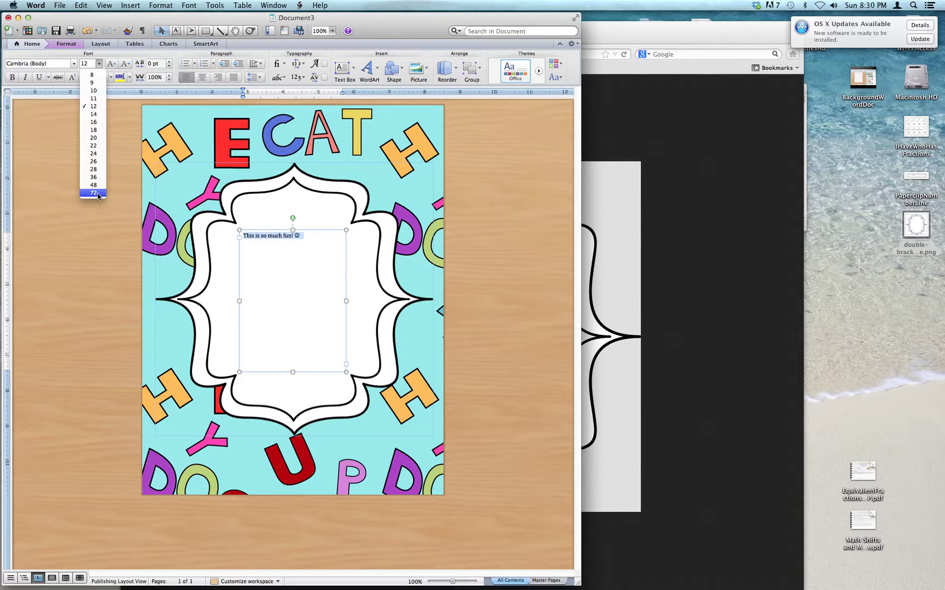
click(94, 193)
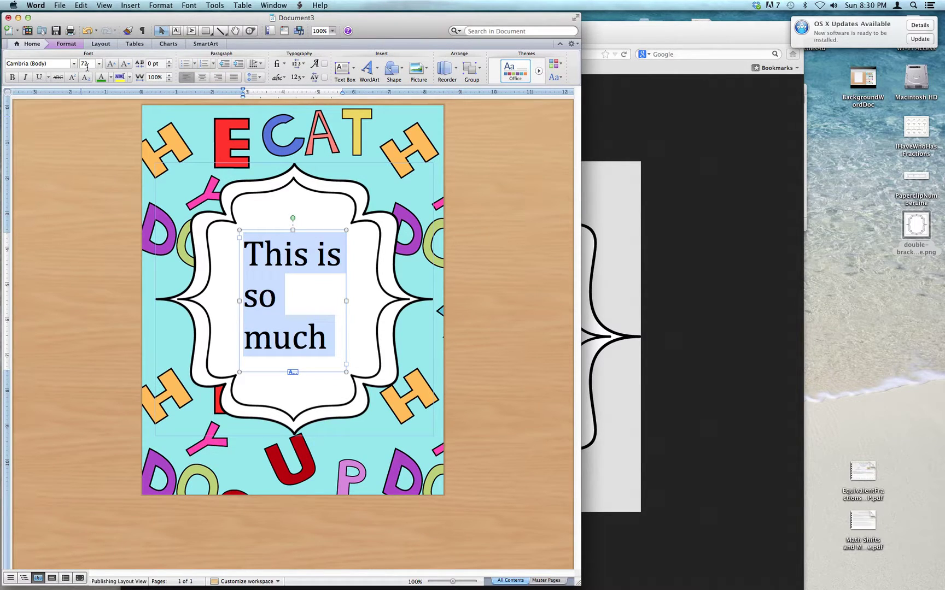
click(99, 65)
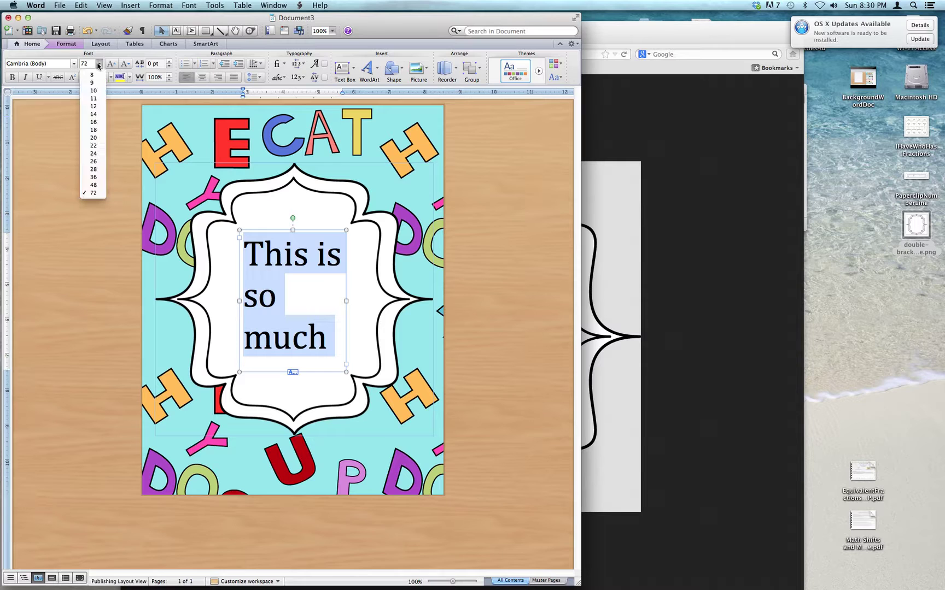
click(93, 186)
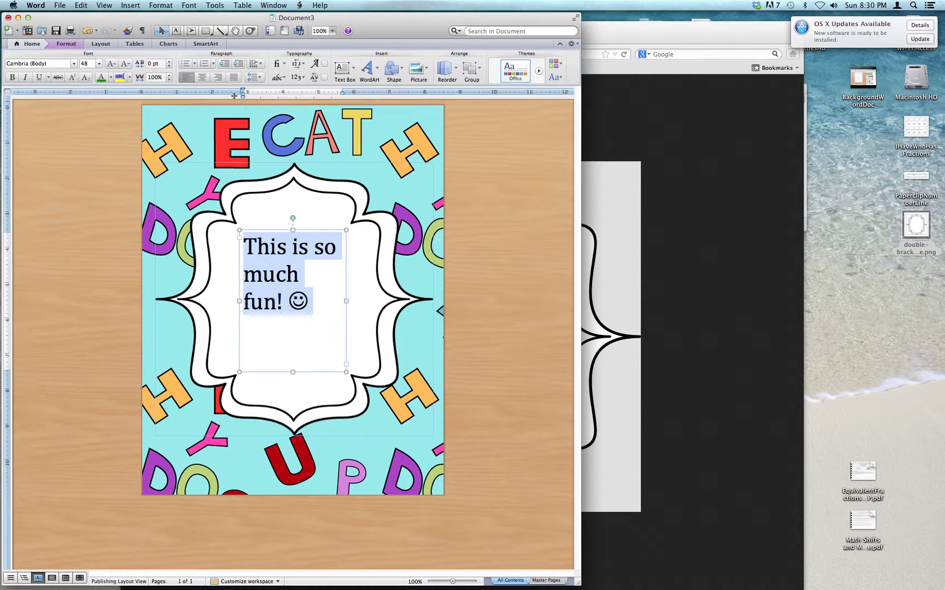
click(202, 77)
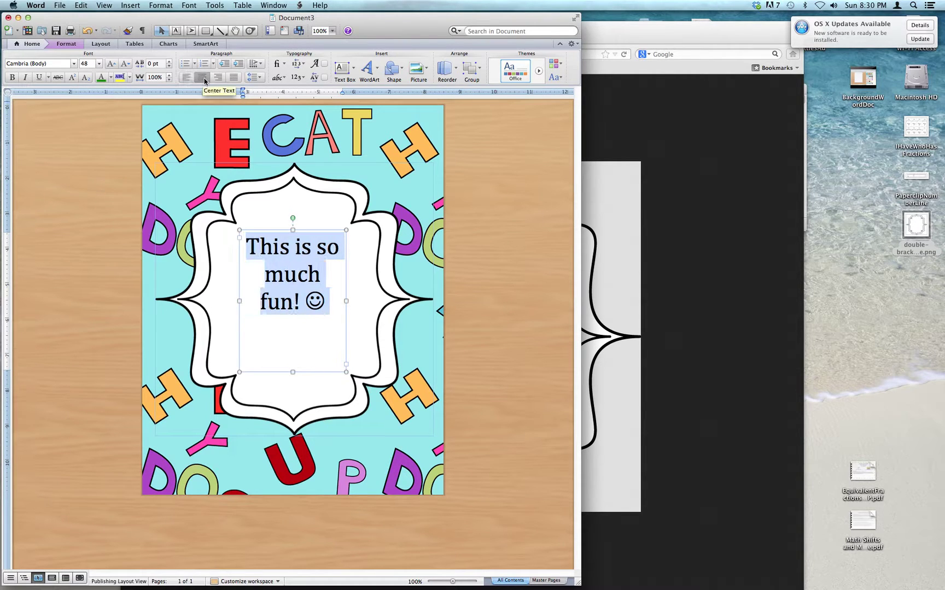
click(404, 200)
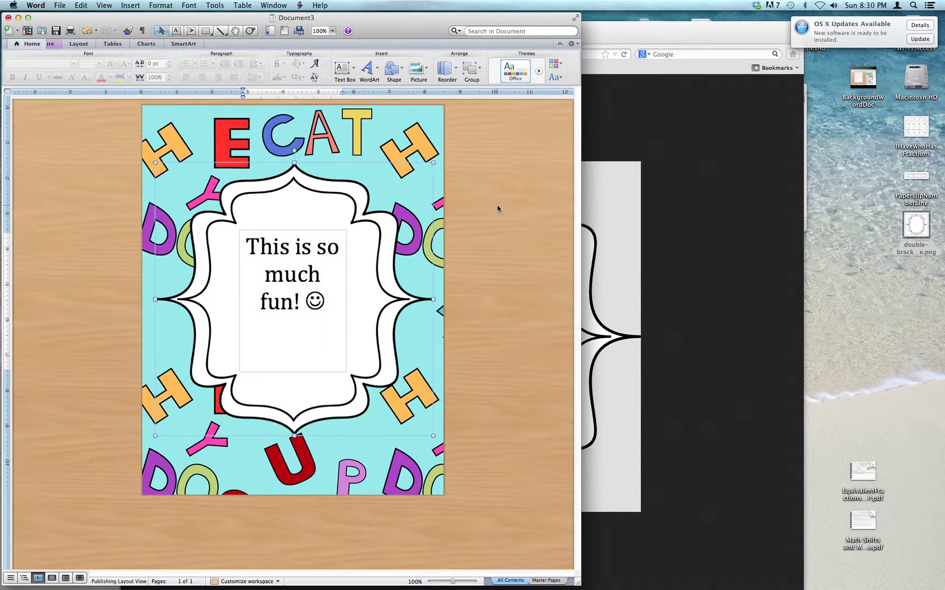